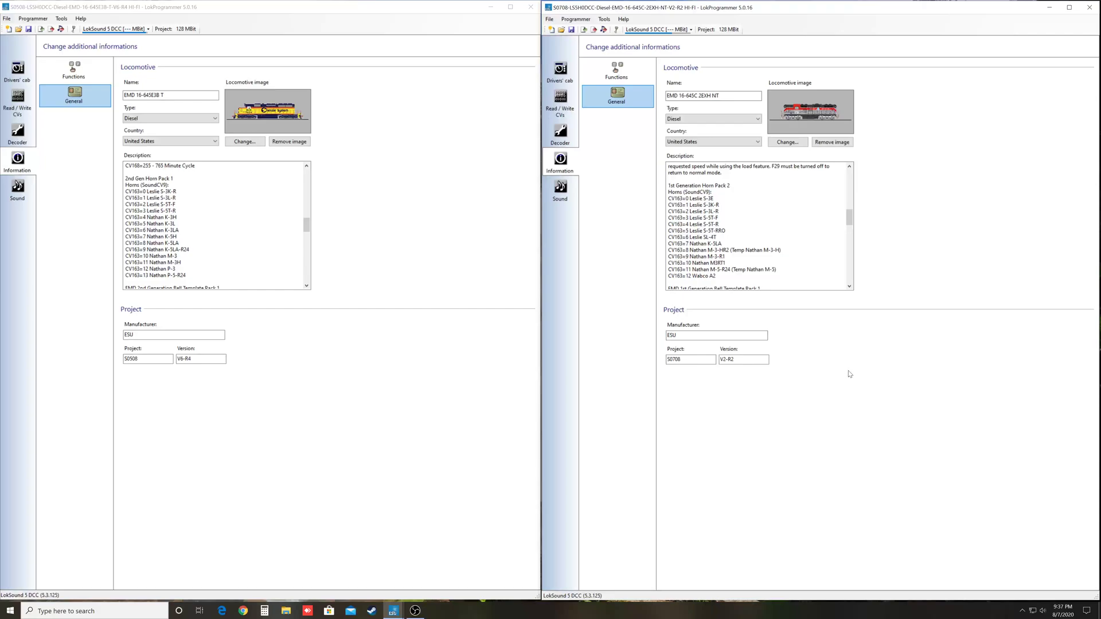
- Open the slot 3 horn diagrams: S0708's 1st Generation Horn Pack 2 and S0508's 2nd Gen Horn Pack 1
left_click(165, 389)
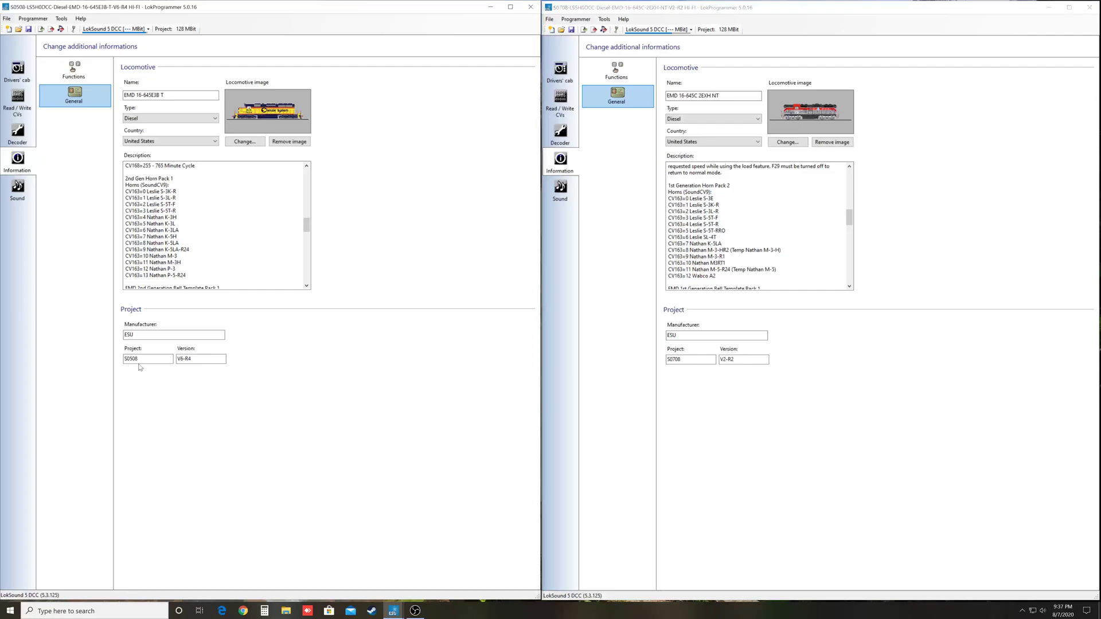
left_click(686, 391)
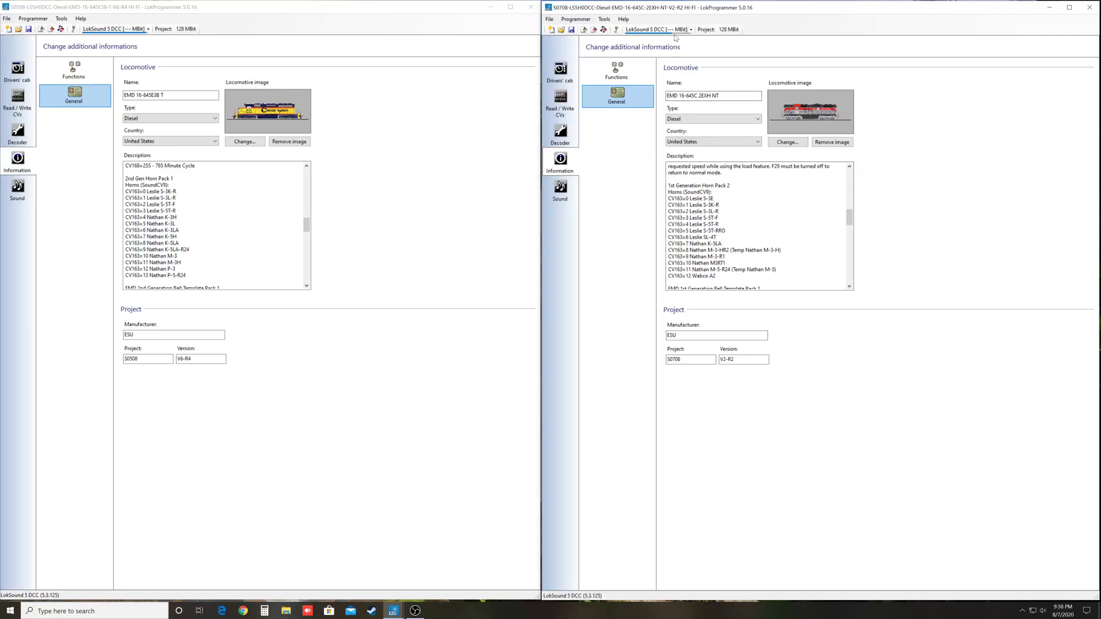
left_click(148, 43)
key("alt+Tab")
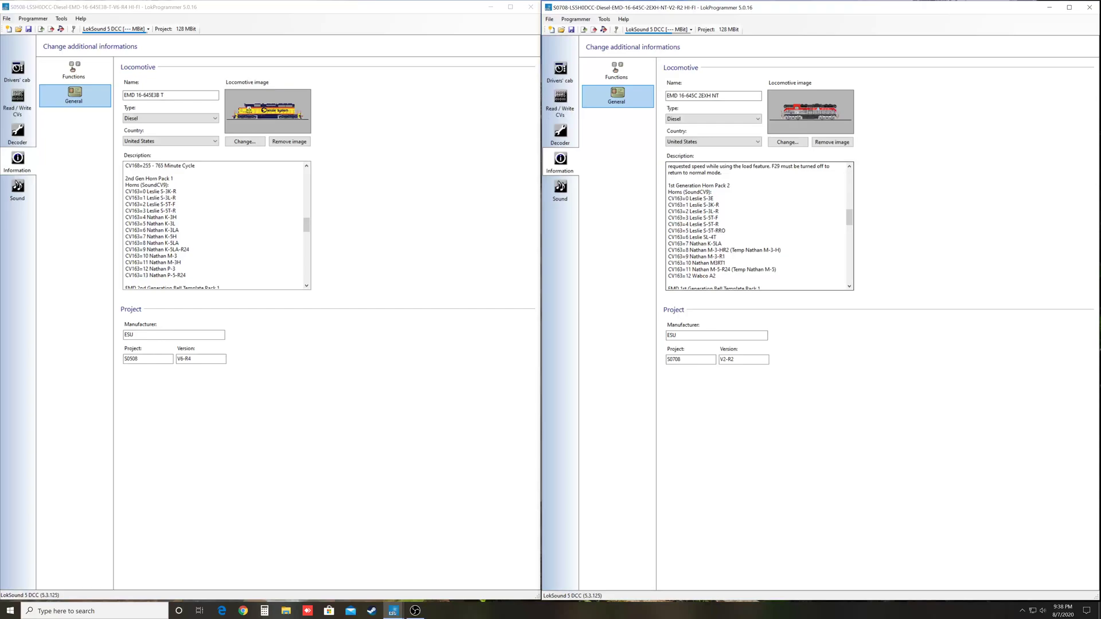
left_click(562, 189)
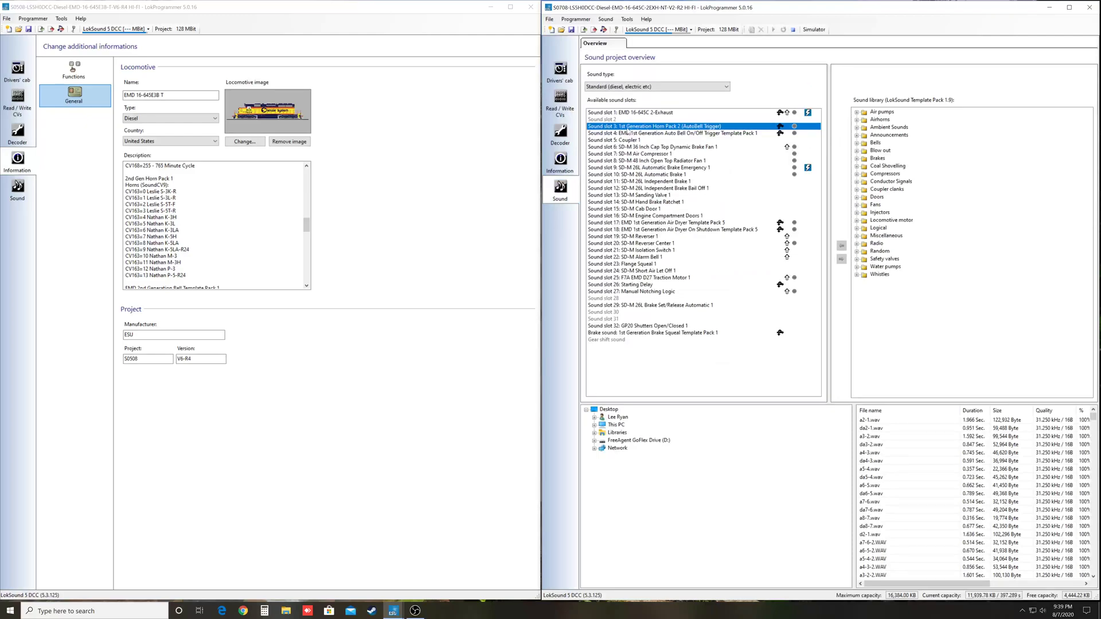
double_click(690, 130)
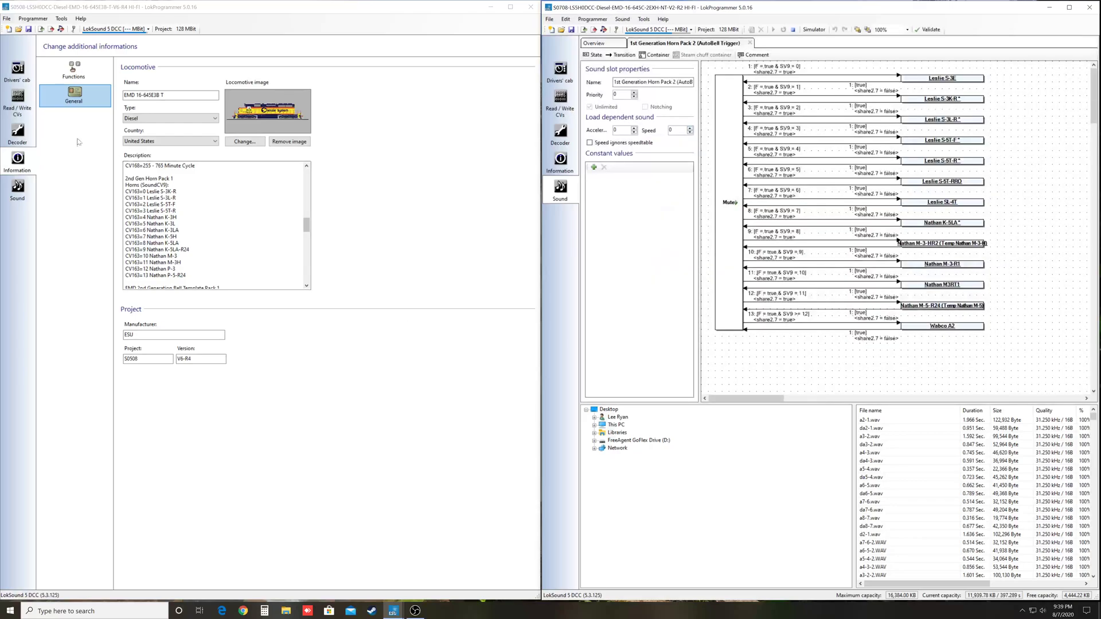
left_click(17, 189)
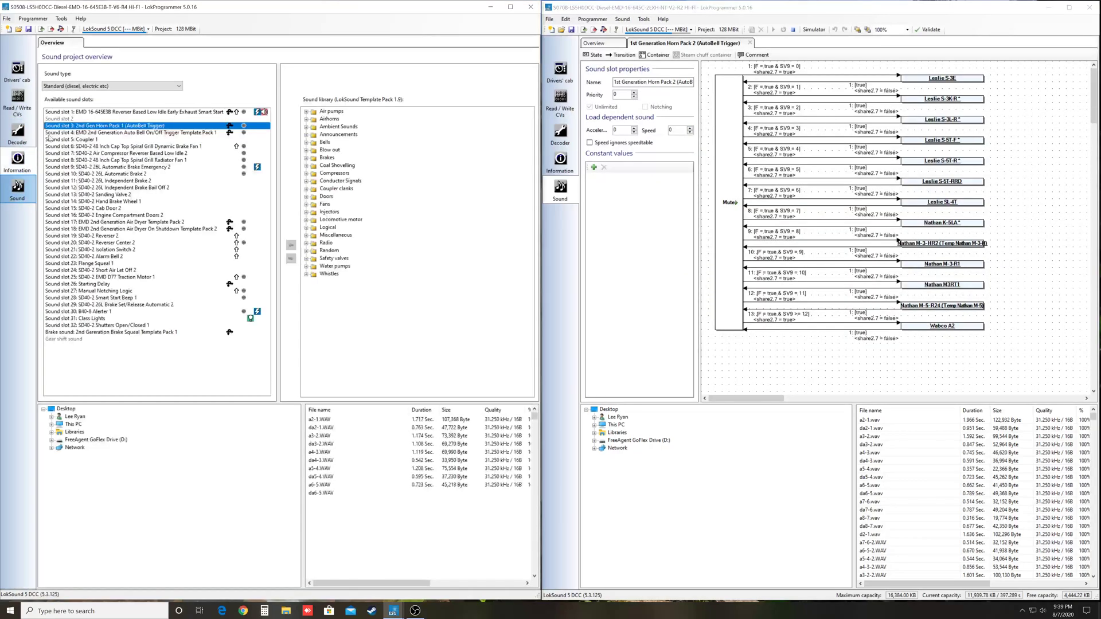
double_click(90, 126)
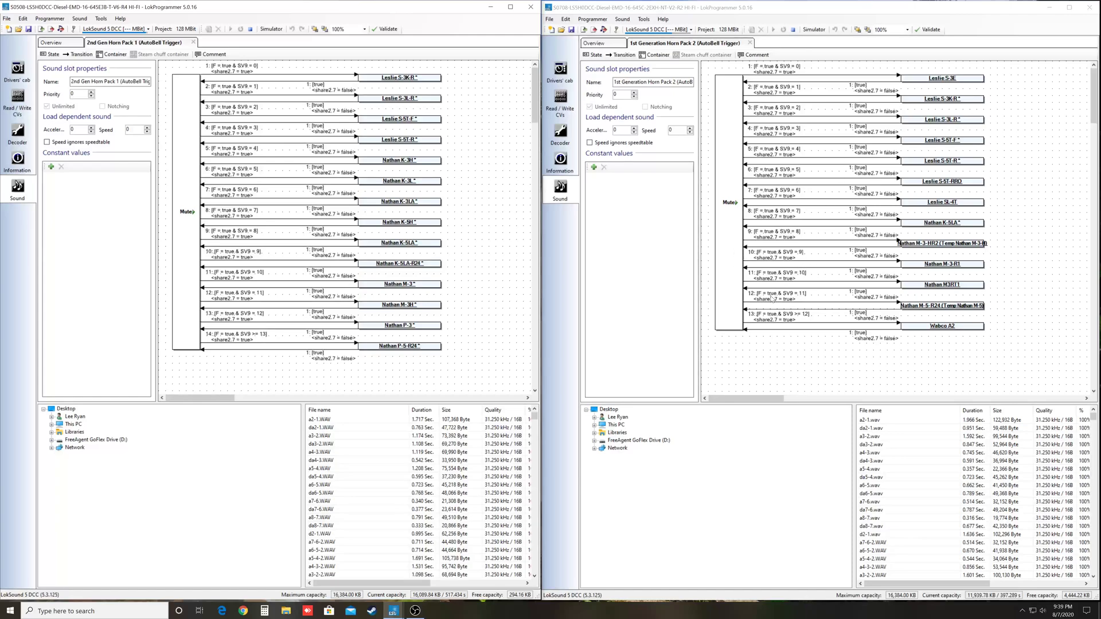
- Lengthen S0708's Mute state downward and select S0508's Nathan K-3LA state for copying
left_click(732, 259)
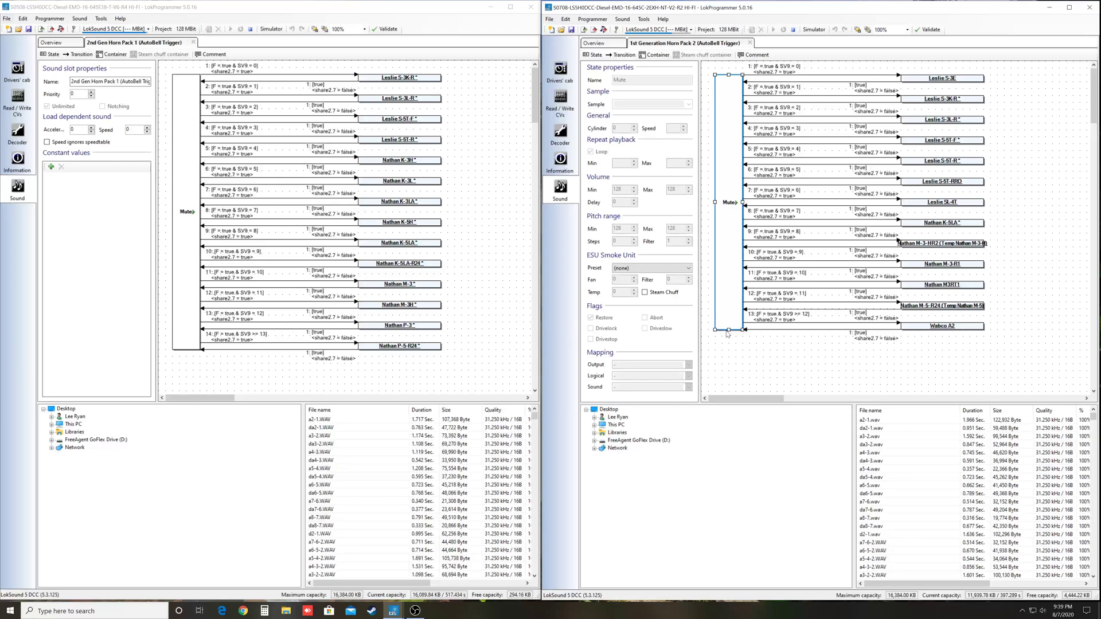
left_click_drag(727, 333, 732, 365)
left_click_drag(446, 211, 345, 200)
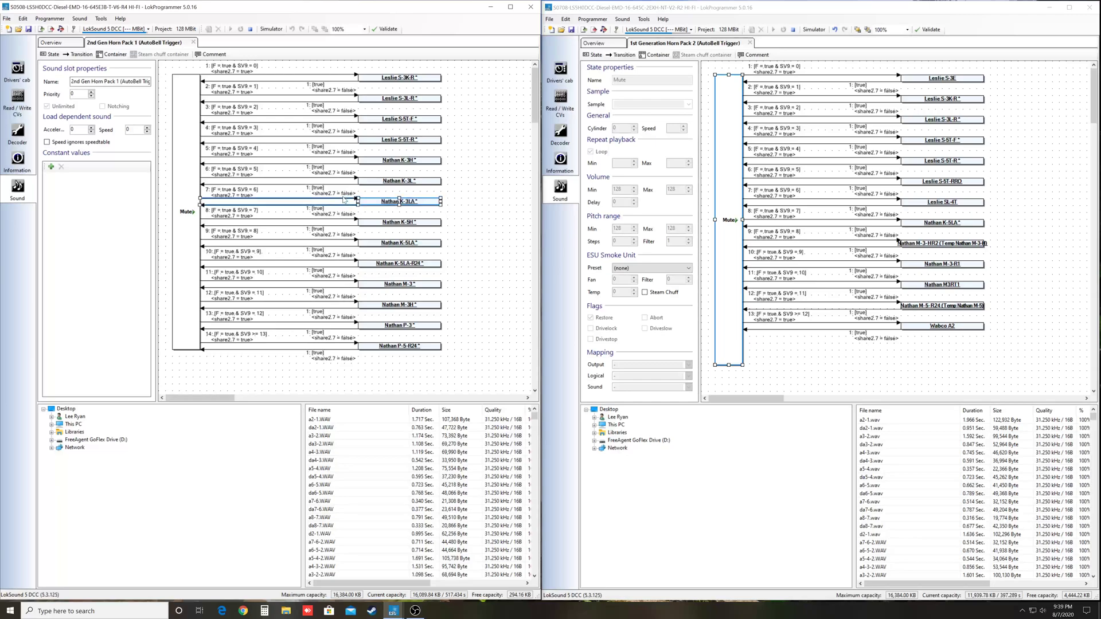
left_click(458, 214)
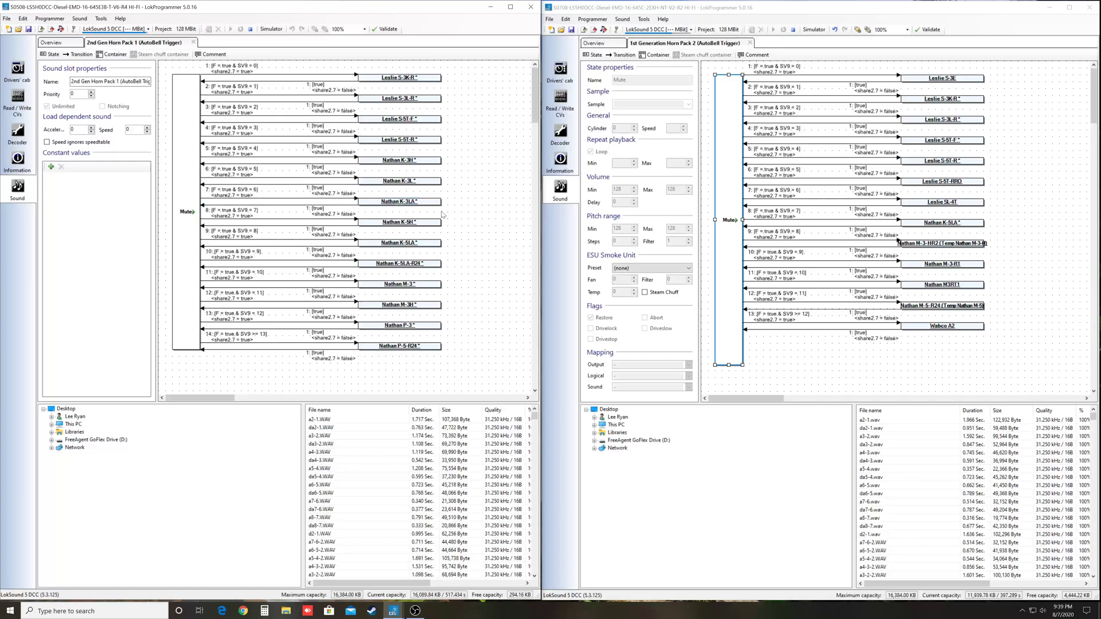
left_click(296, 199)
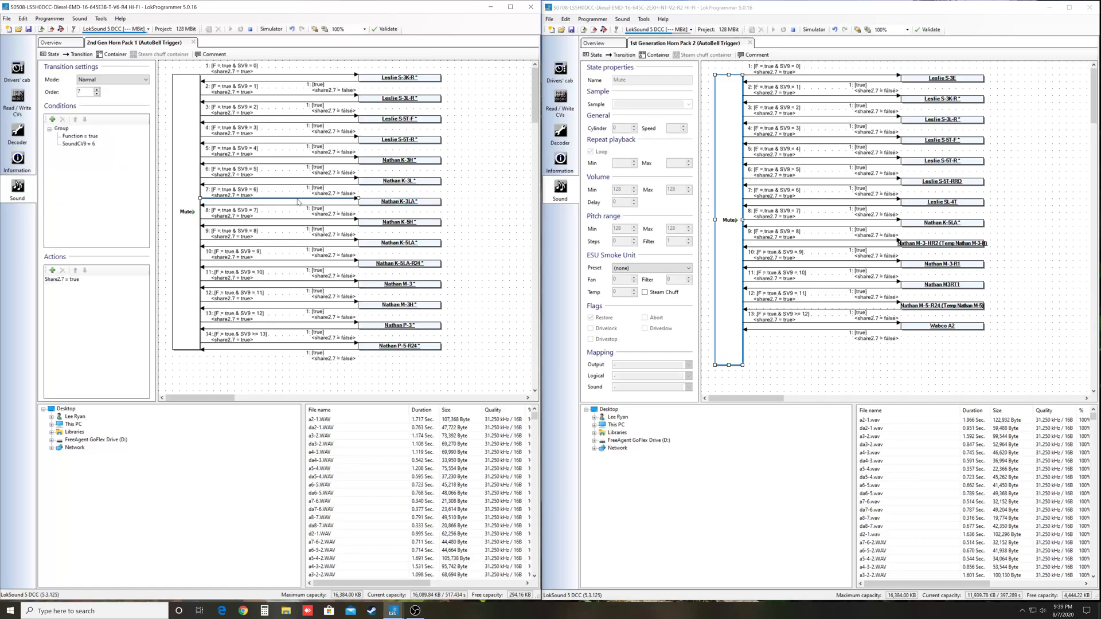
left_click(374, 203)
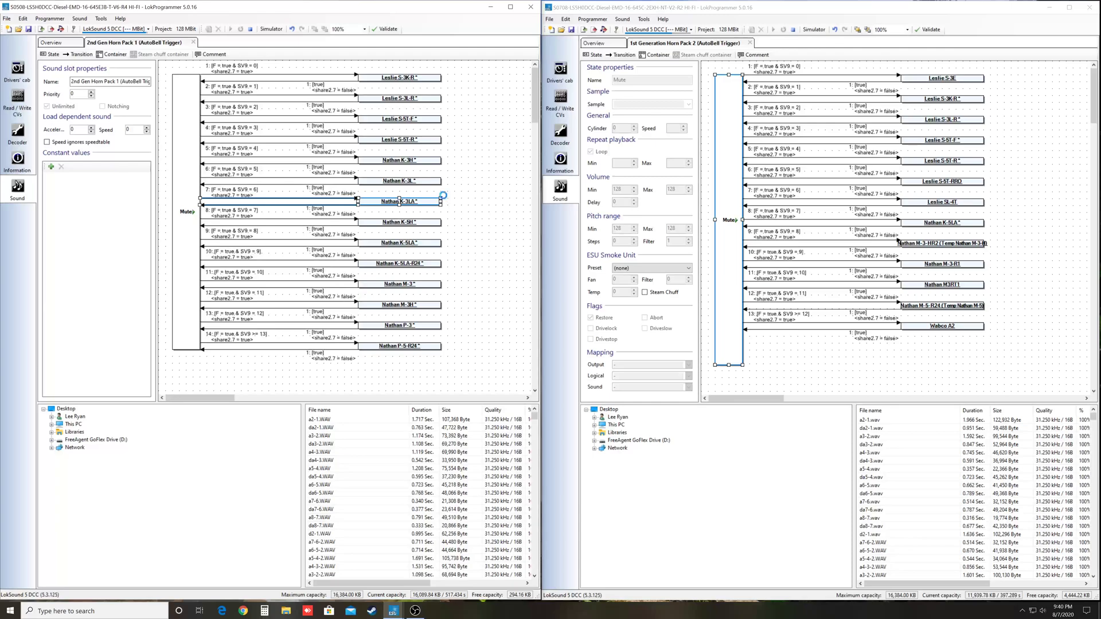
left_click(813, 354)
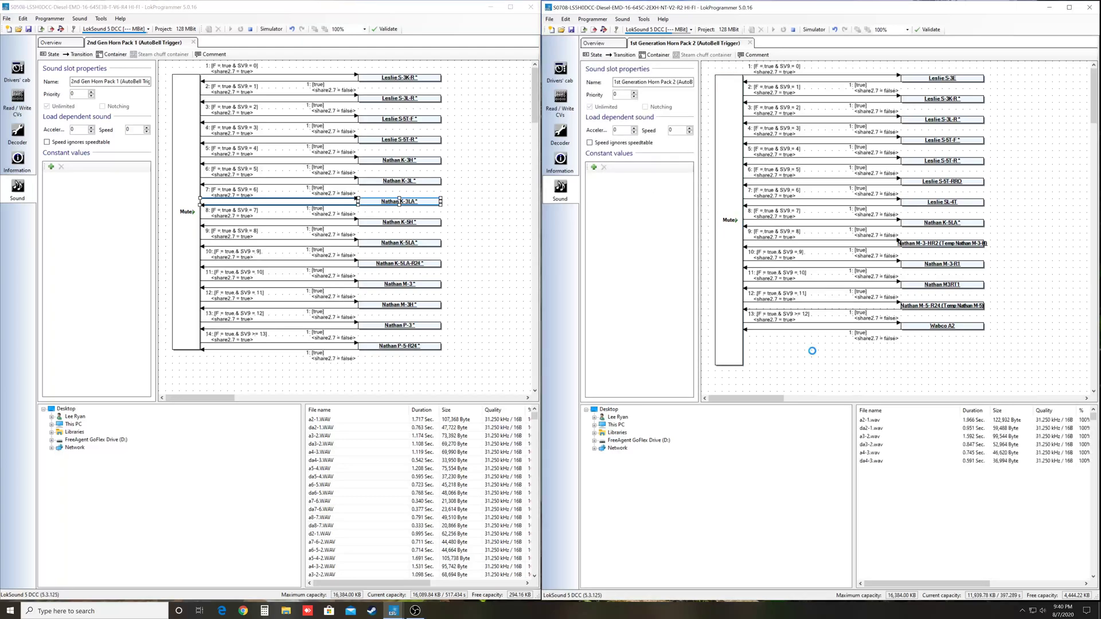
- Paste the Nathan K-3LA state into S0708 and place it below Wabco A2
key("ctrl+v")
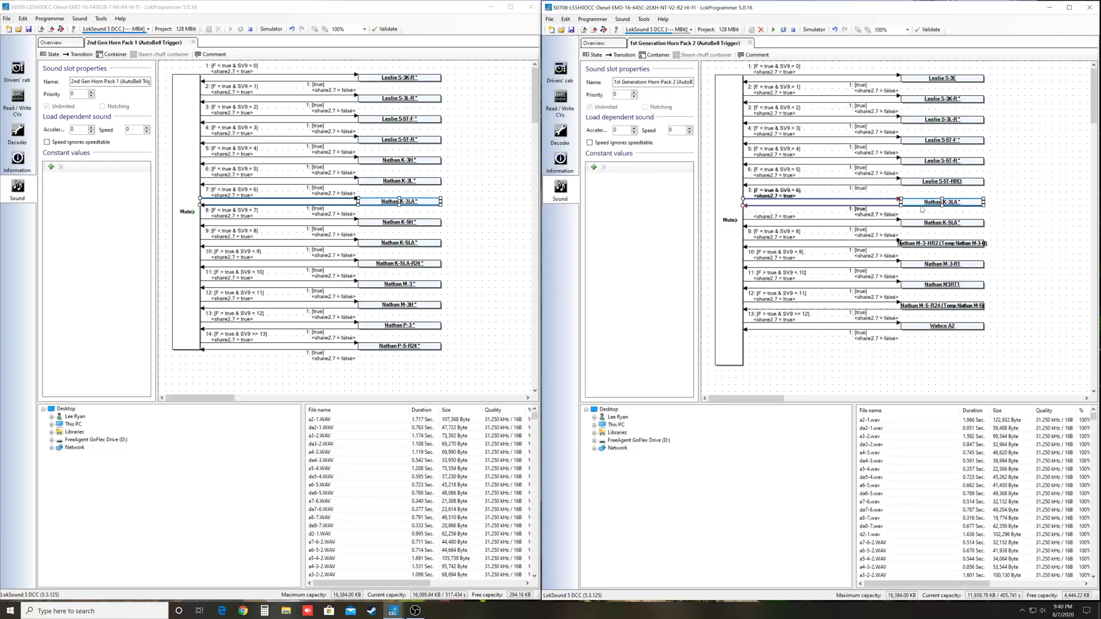
left_click_drag(914, 205, 911, 346)
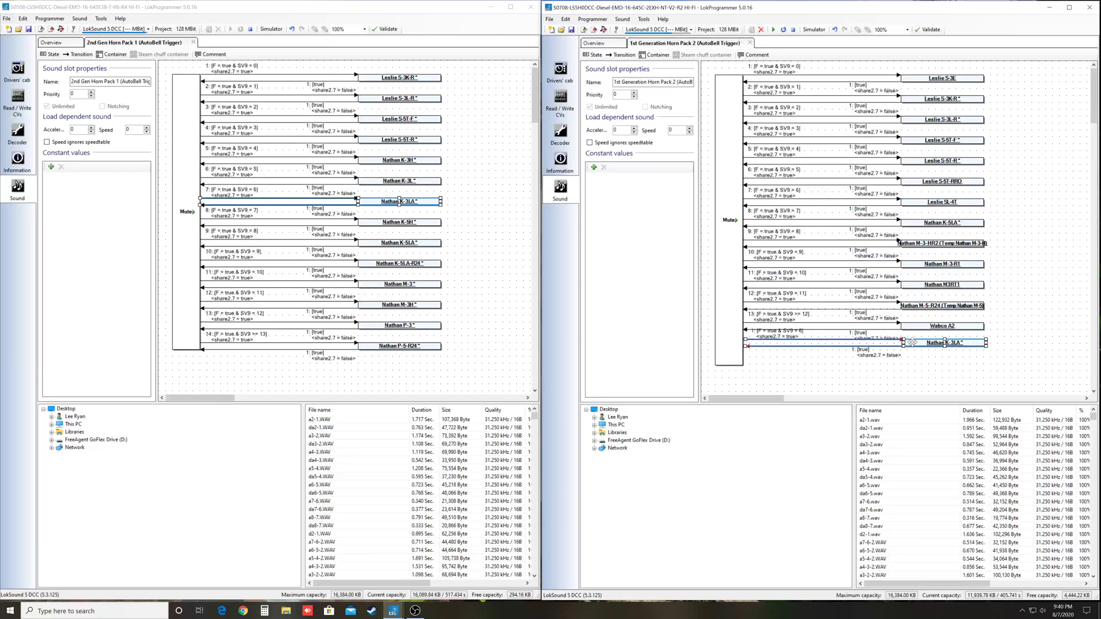
left_click_drag(912, 342, 912, 347)
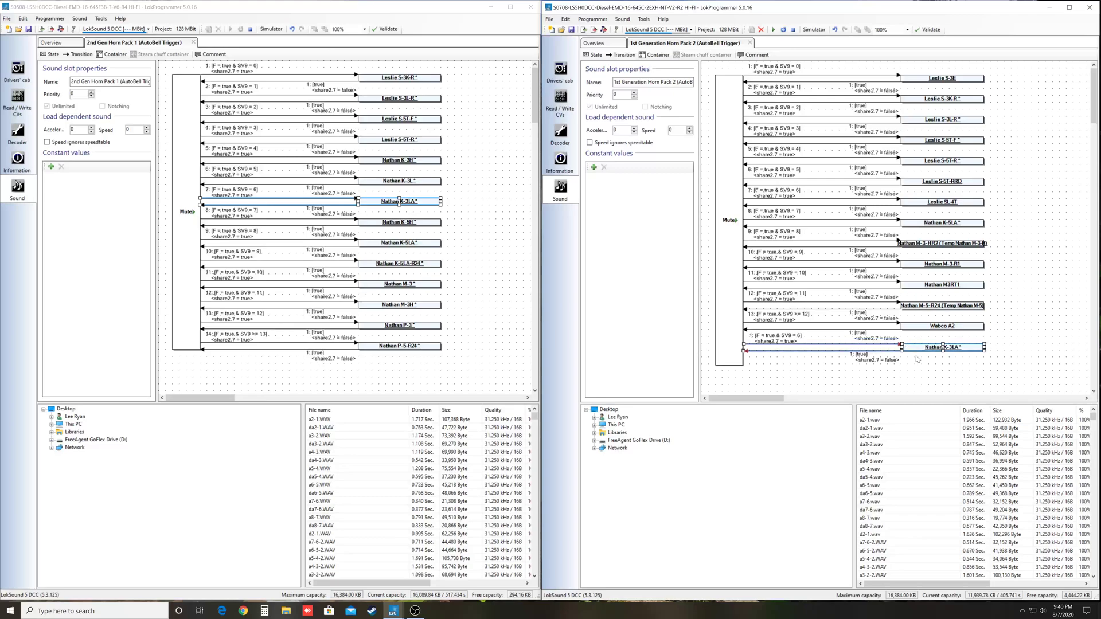
left_click(918, 361)
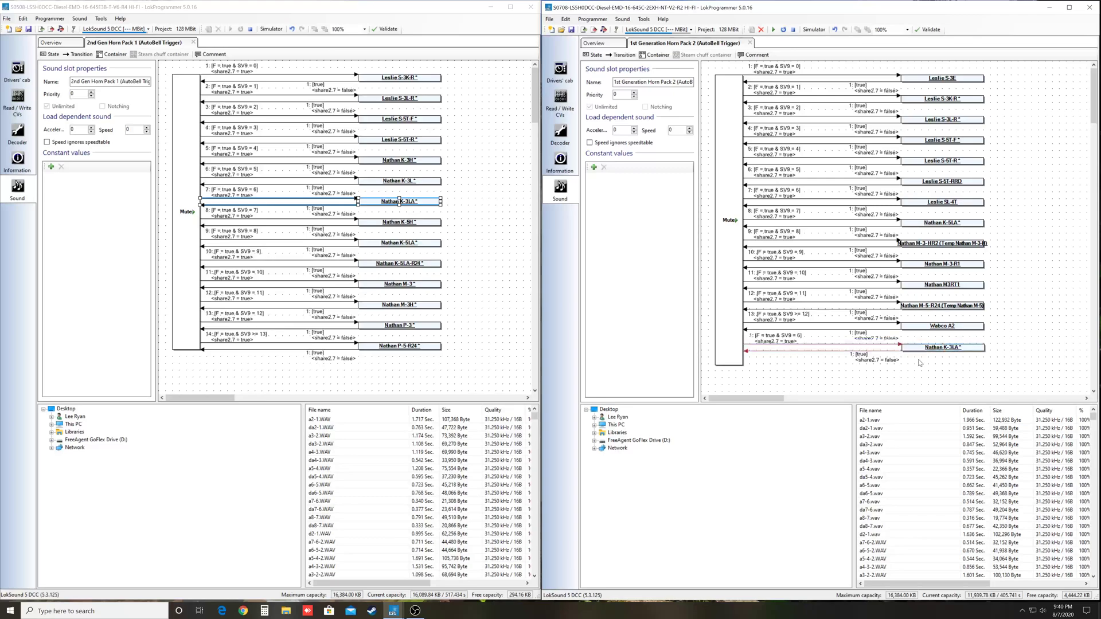
- Connect the row 14 transition from the Mute state into Nathan K-3LA and back
left_click(818, 346)
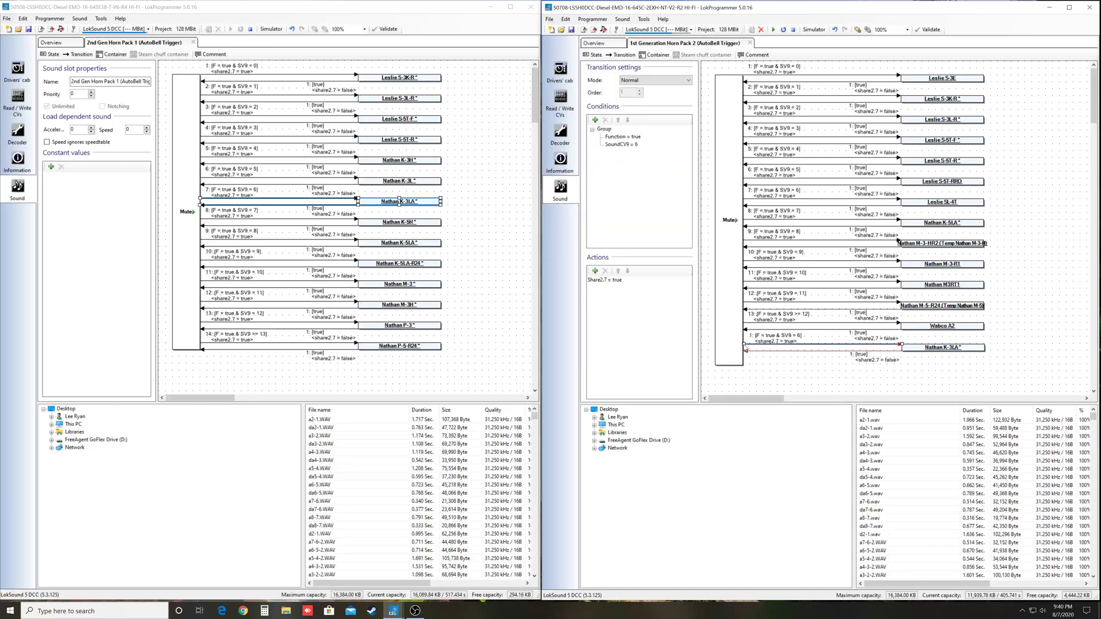
left_click_drag(744, 345, 742, 345)
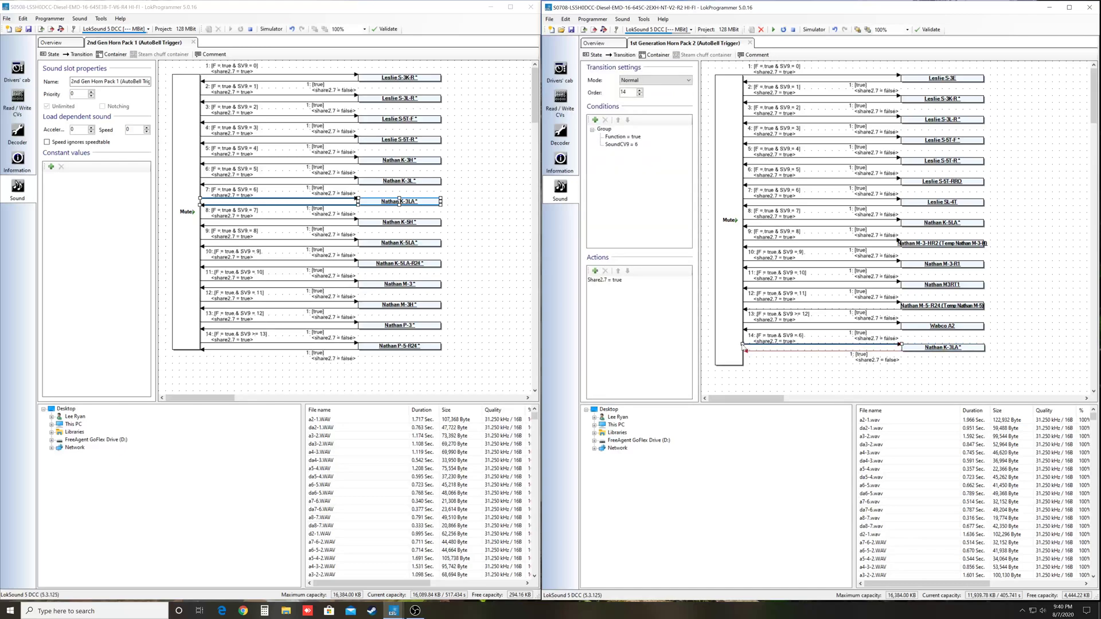
left_click(793, 352)
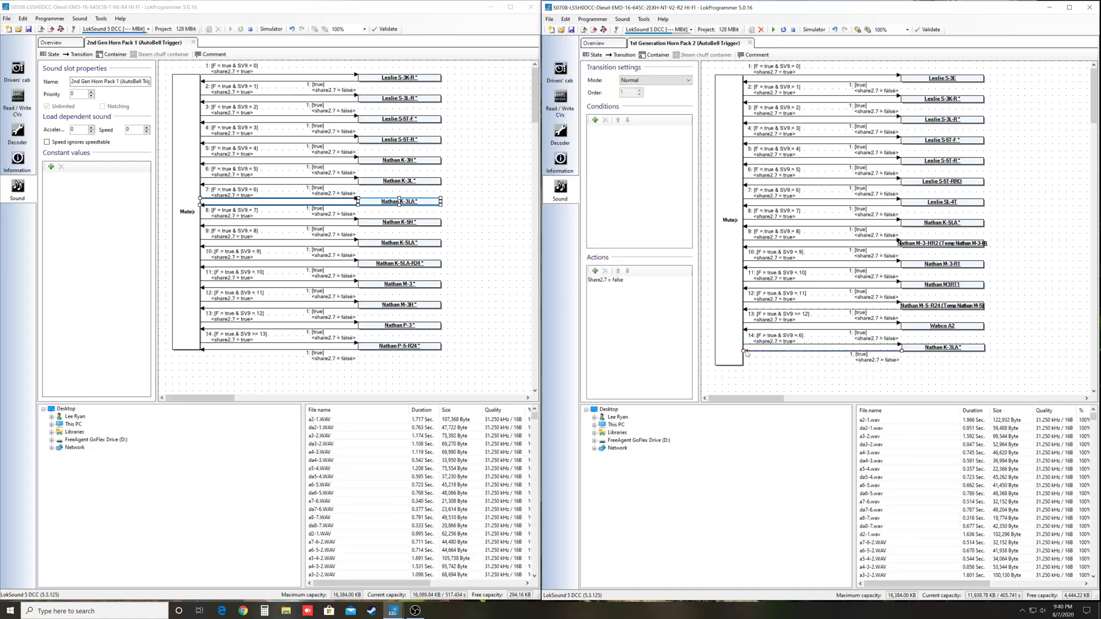
left_click(790, 366)
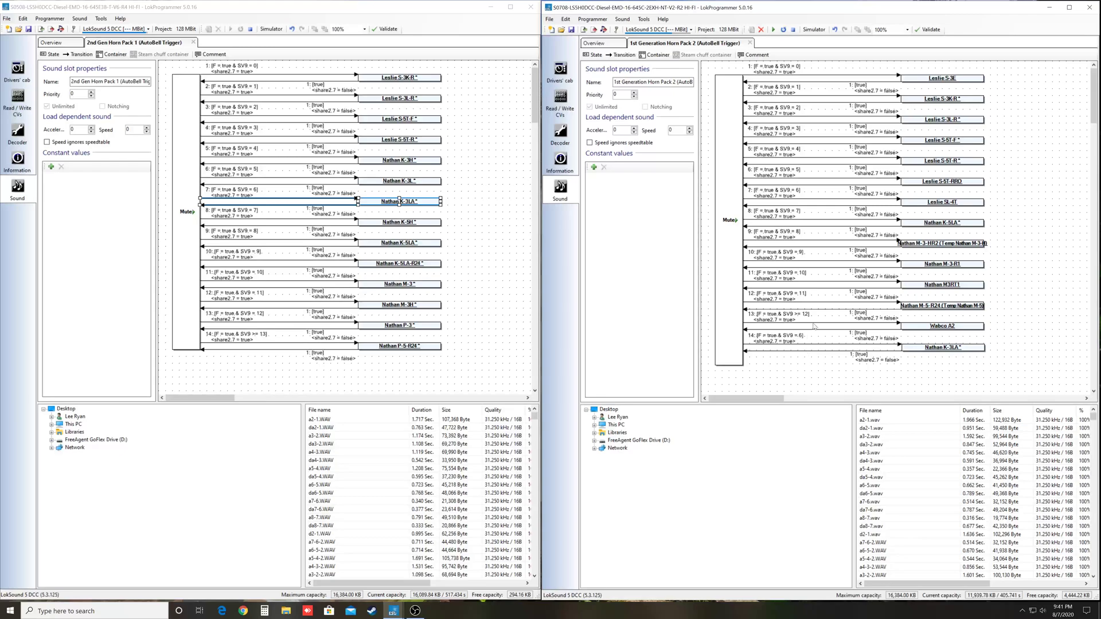
- Change the row 14 transition condition from SoundCV9 = 6 to SoundCV9 >= 13
left_click(808, 345)
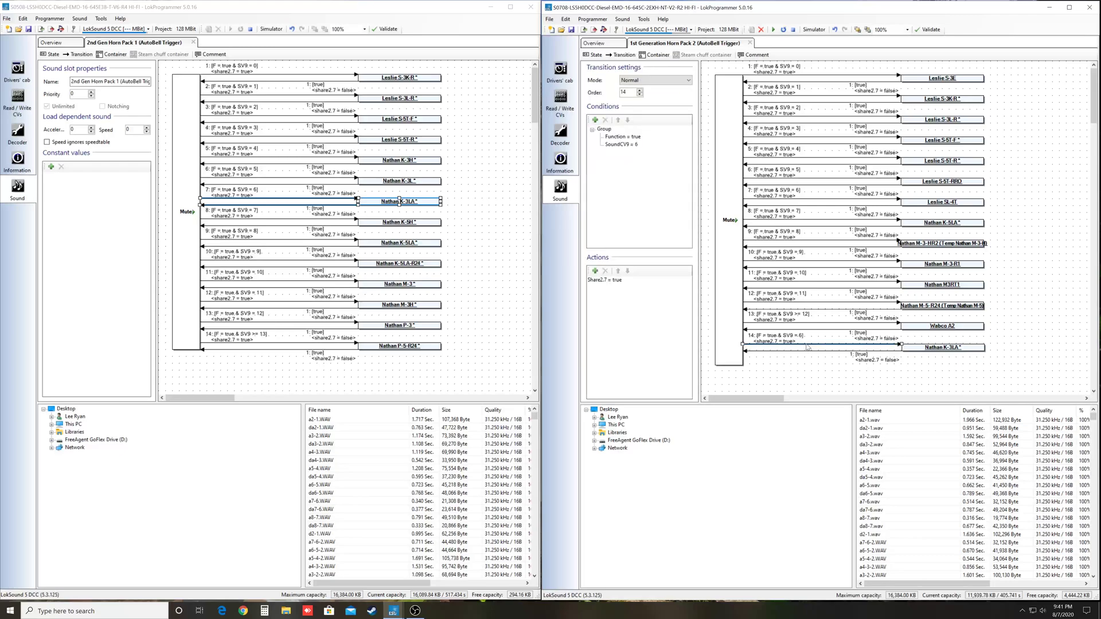
double_click(634, 144)
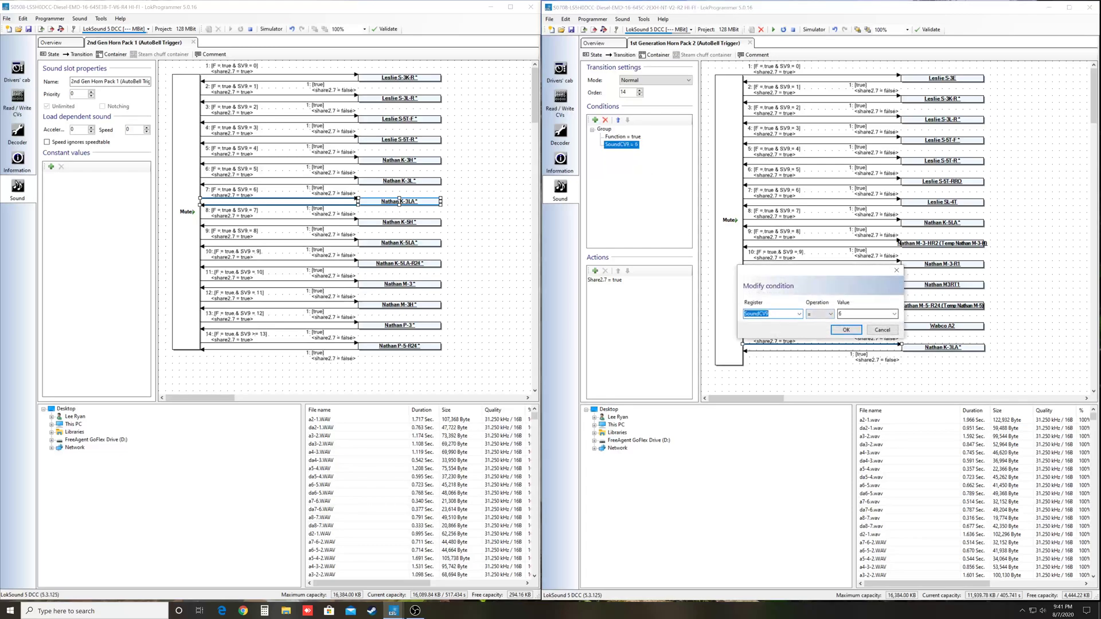
key("Tab")
key("Tab")
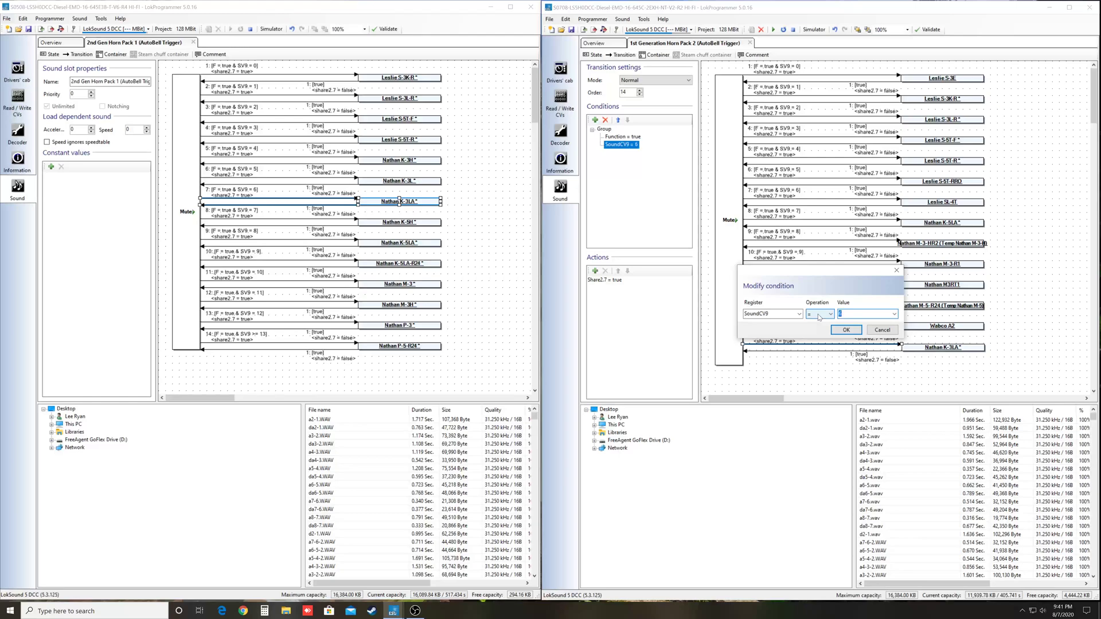
type("13")
left_click(831, 315)
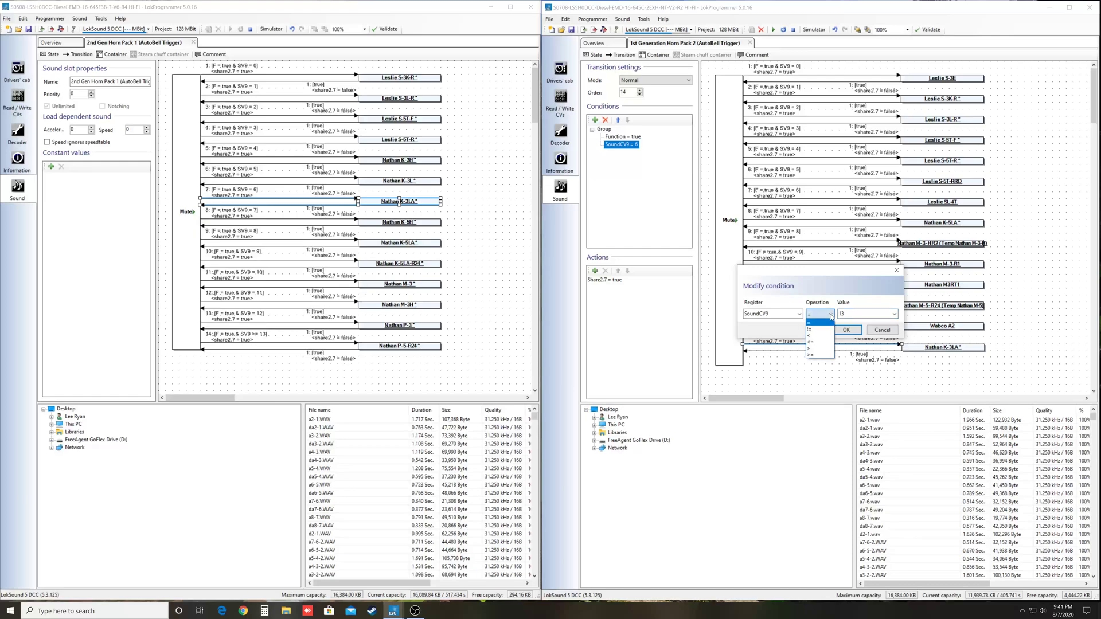
left_click(812, 356)
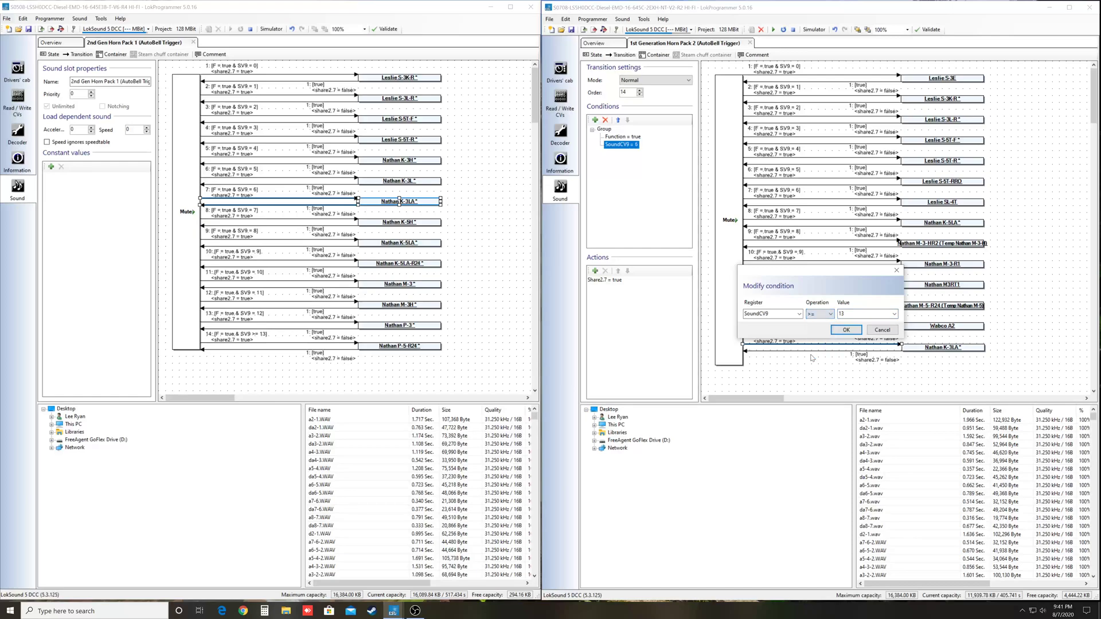
left_click(848, 330)
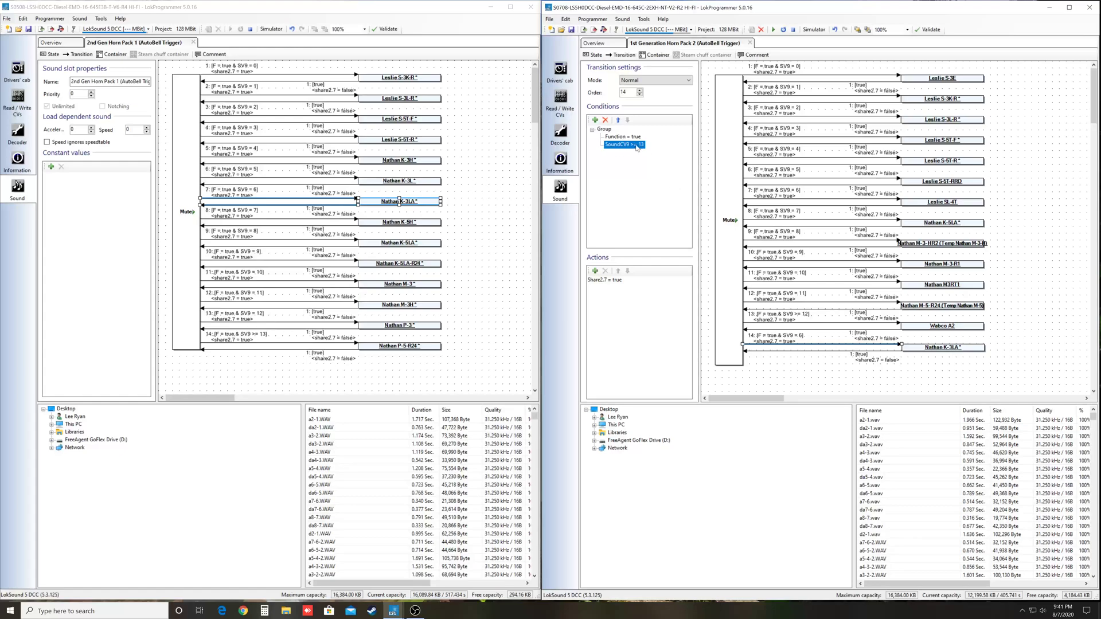
- Change the row 13 Hobico A2 transition condition from SoundCV9 >= 12 to SoundCV9 = 12
left_click(805, 369)
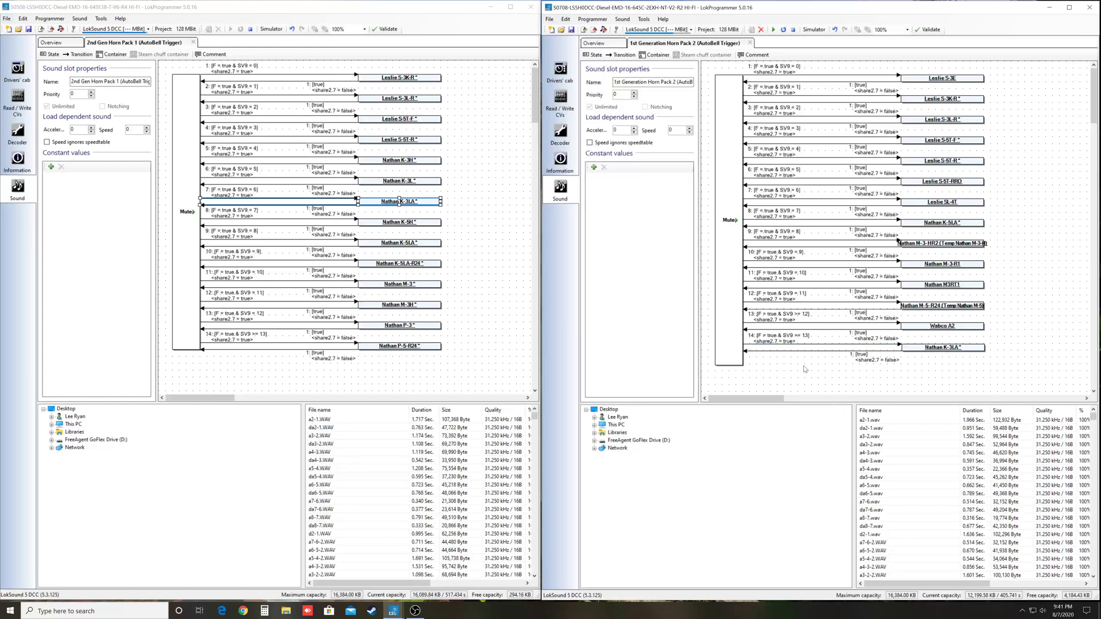
left_click(810, 324)
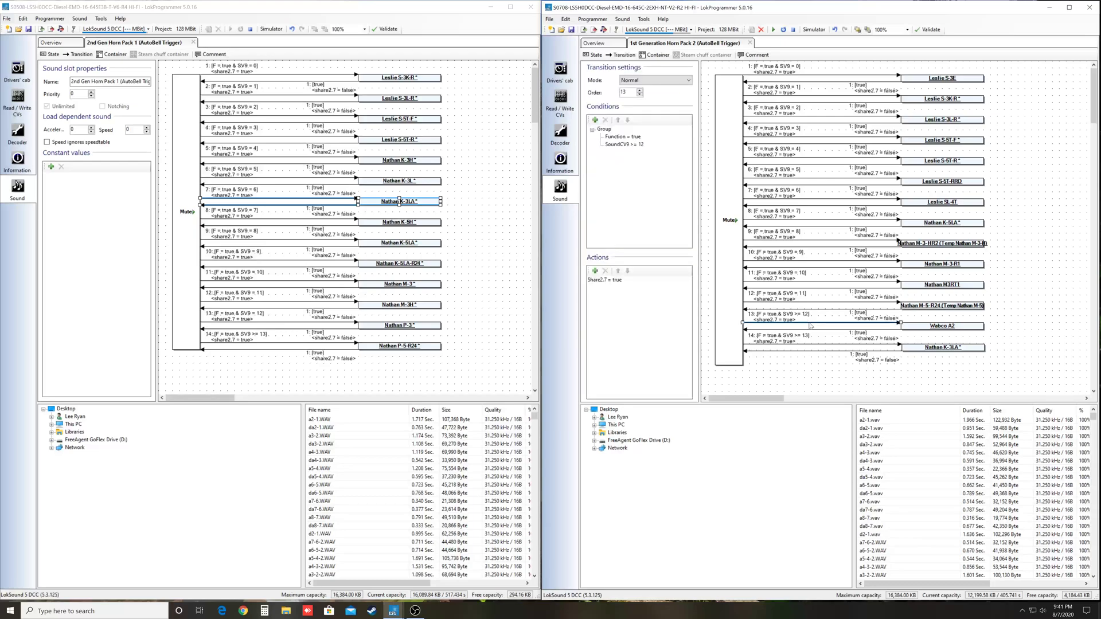
double_click(628, 144)
left_click(830, 315)
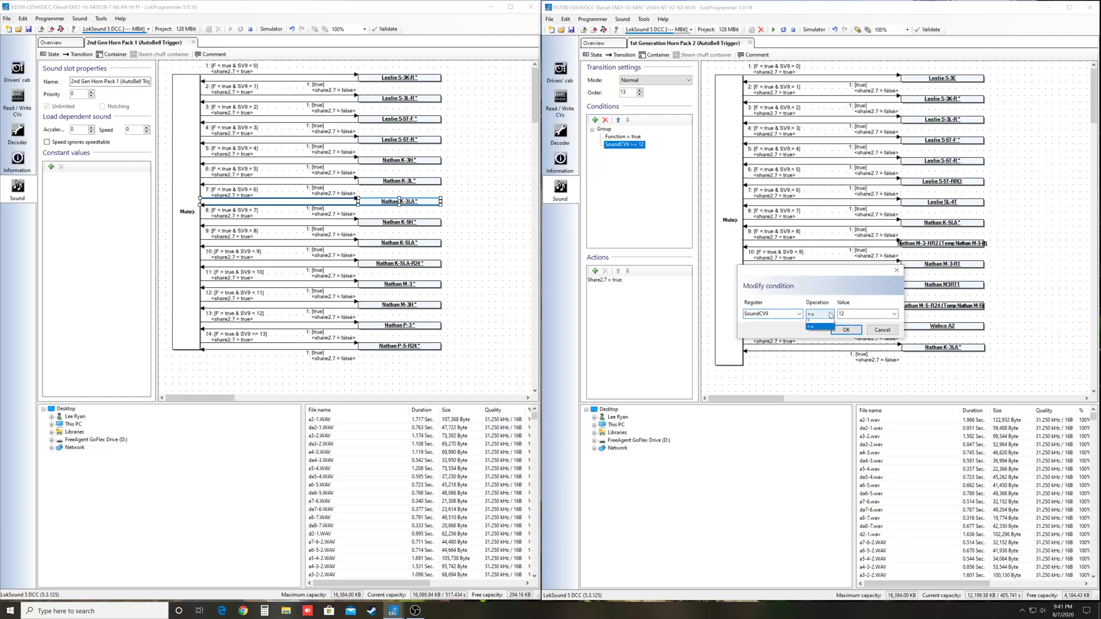
left_click(817, 322)
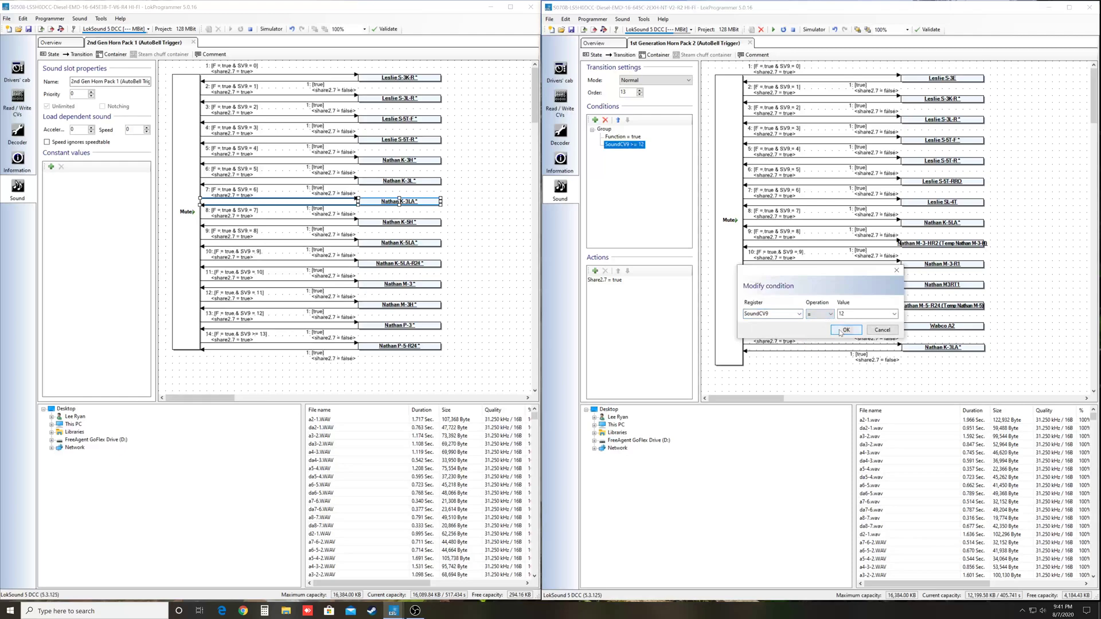
left_click(843, 331)
left_click(804, 376)
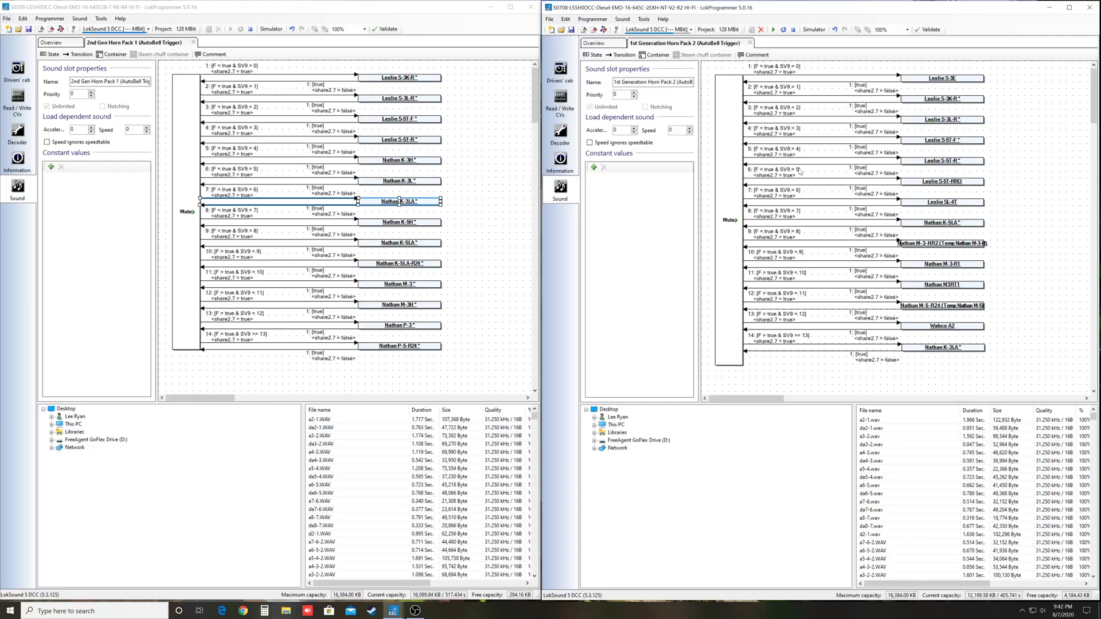
left_click(803, 310)
left_click(919, 387)
- Show S0708's decoder sound slot settings with SoundCV9 Horn at value 13
left_click(557, 135)
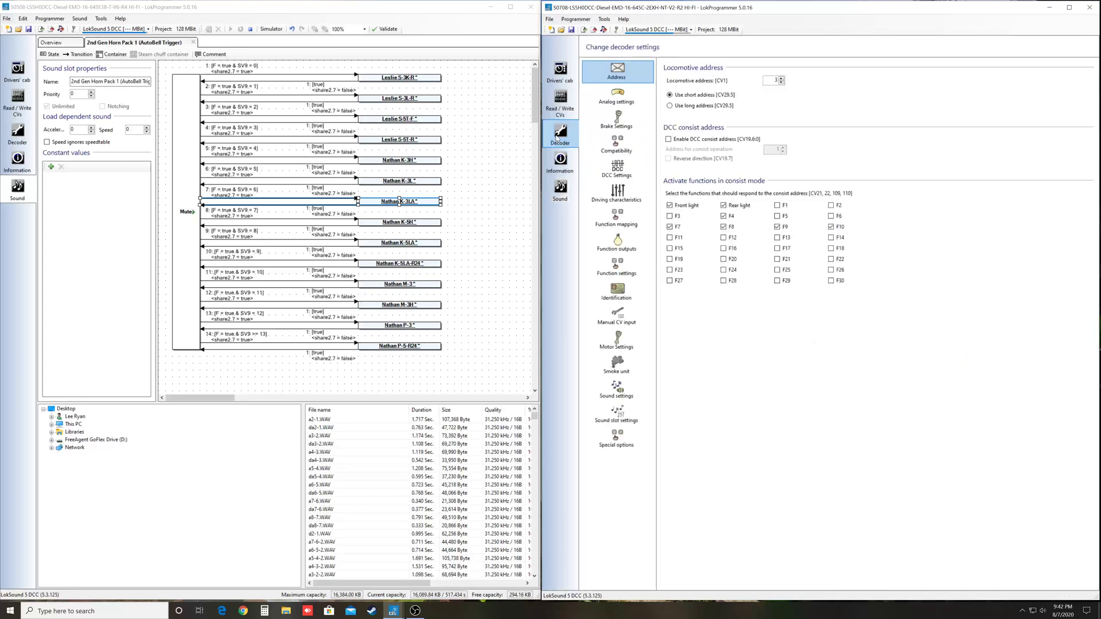
left_click(617, 417)
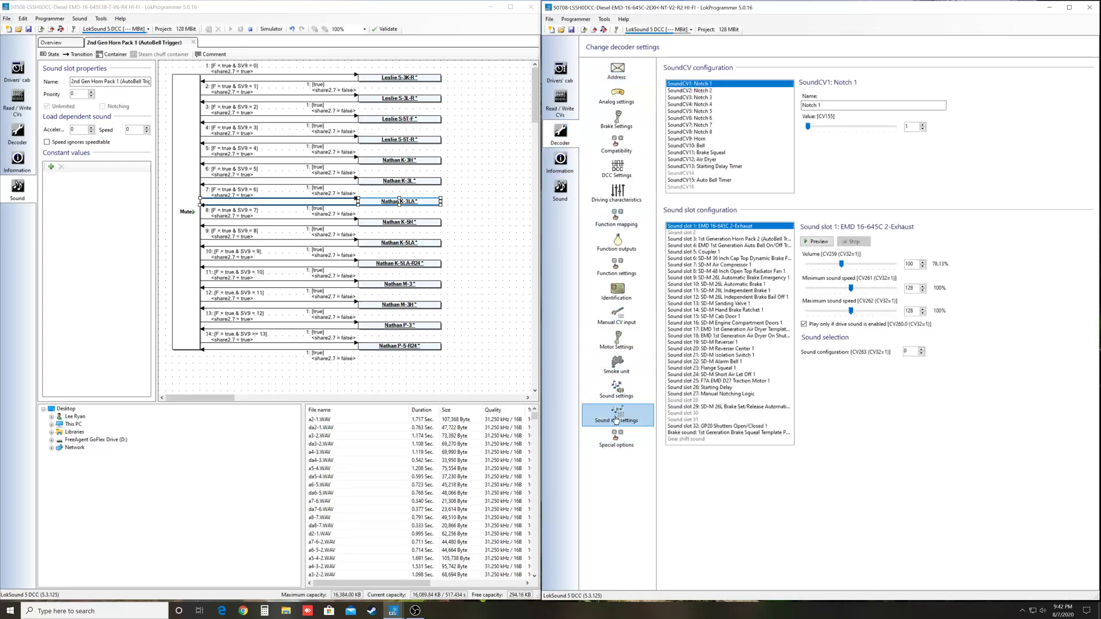
left_click(699, 141)
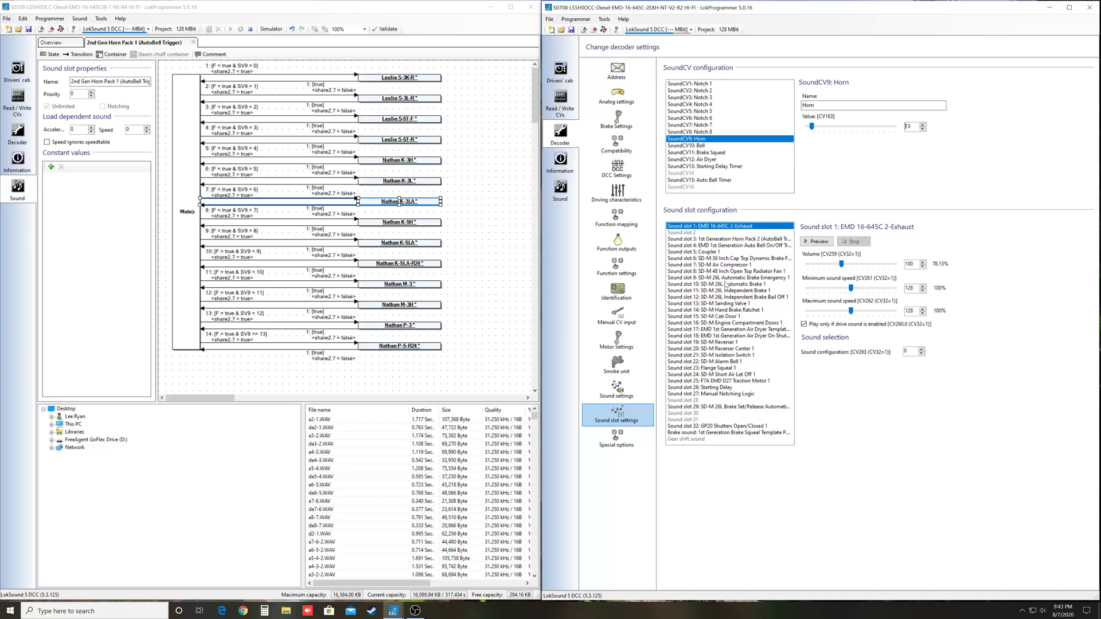
- Preview the horn in sound slot 3, briefly checking slot 4 before returning
left_click(709, 239)
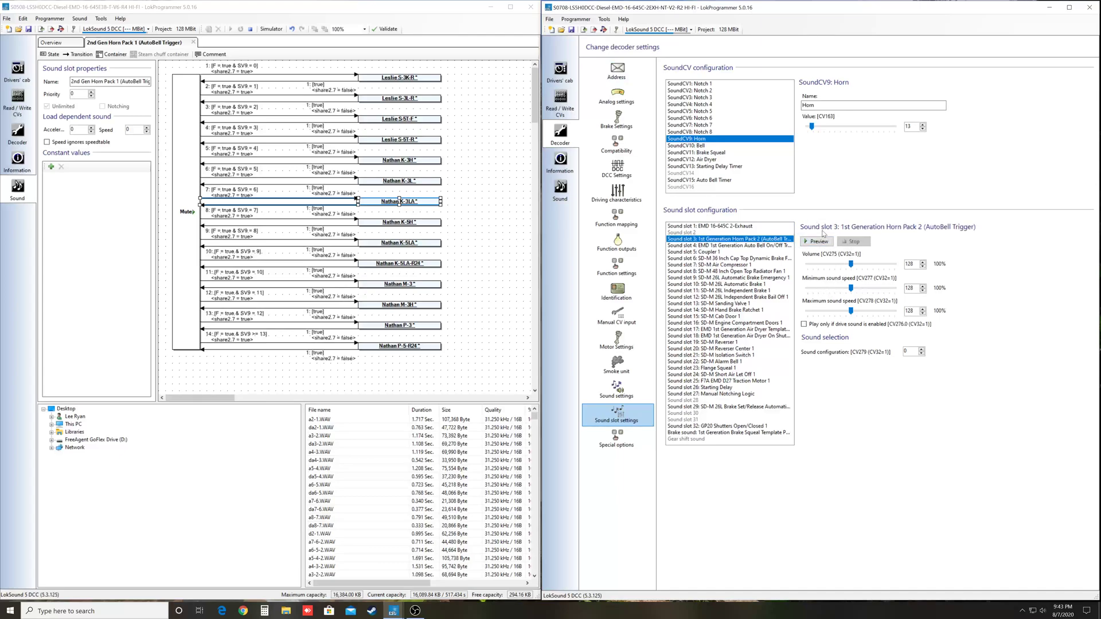
left_click(820, 243)
left_click(742, 246)
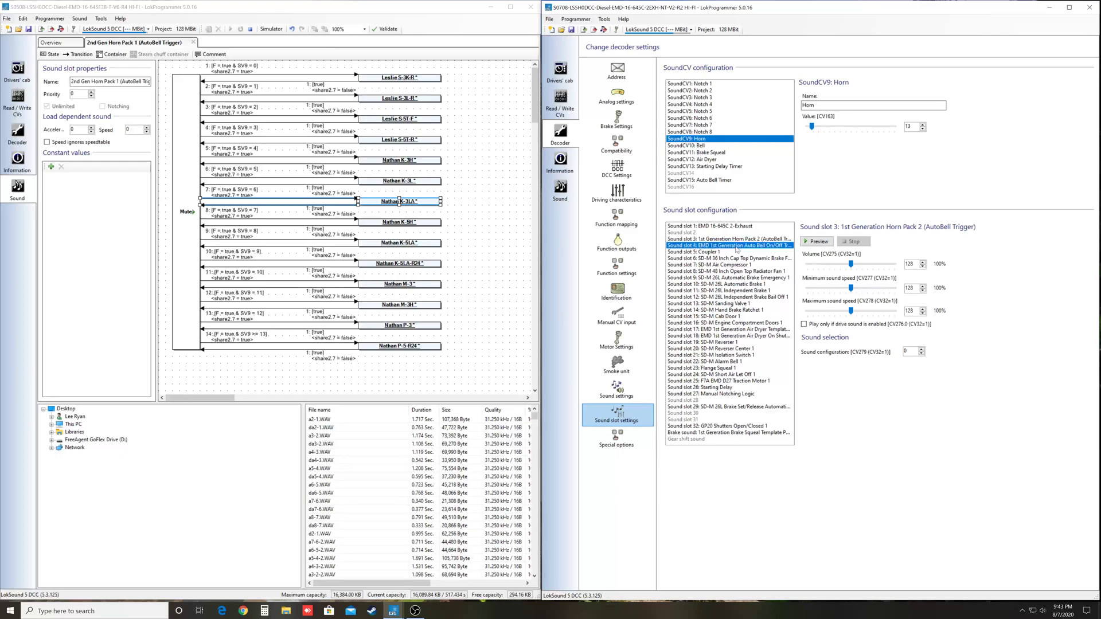
left_click(730, 239)
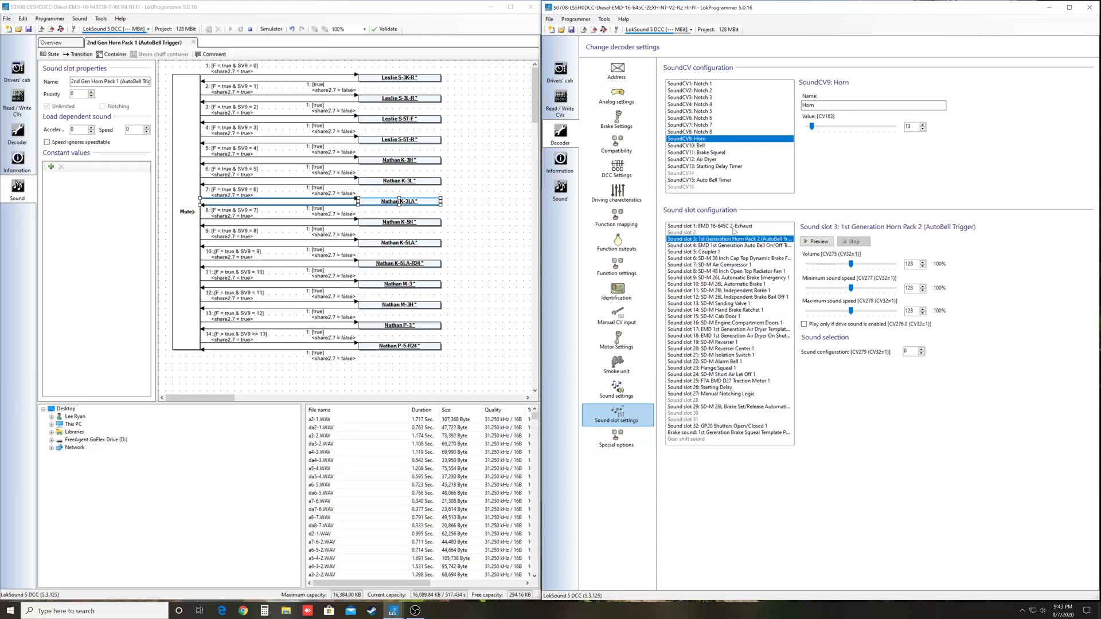